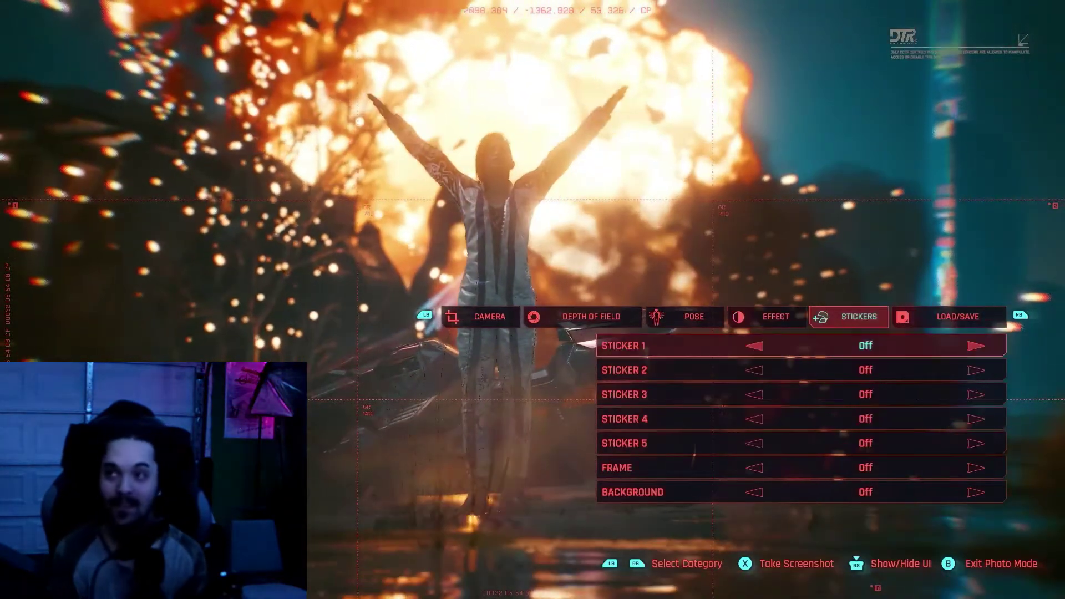
Watch the Cyberpunk 2077 footage as it cycles through photo mode poses, effects, frames and stickers
key("Down")
key("Down")
key("Down")
key("Right")
key("Right")
key("Right")
key("Right")
key("Right")
key("Right")
key("Right")
key("Right")
key("Right")
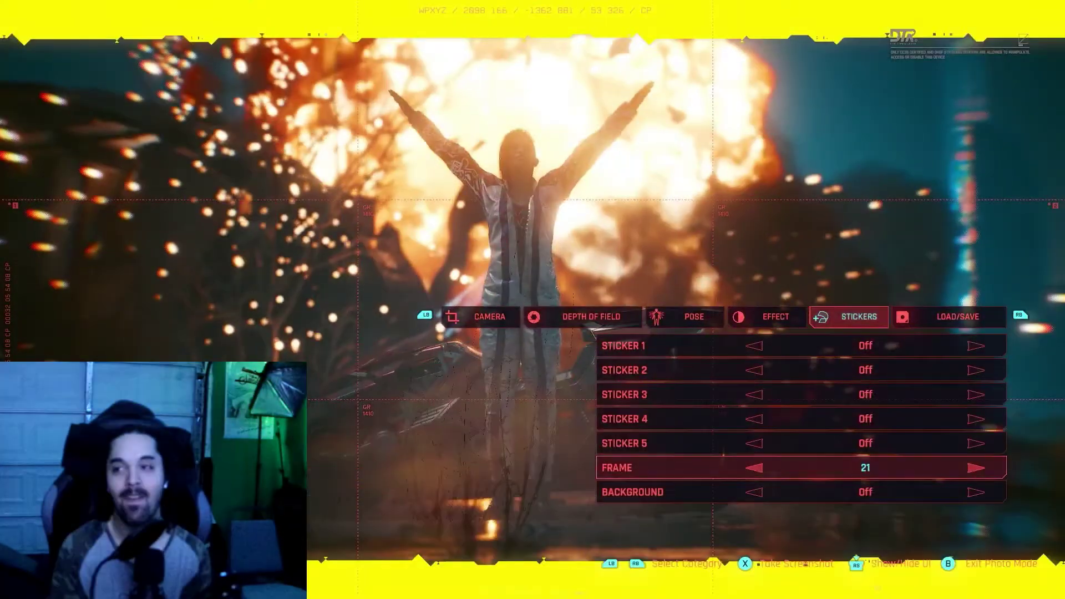
key("Left")
key("Left")
key("Left")
key("Down")
key("Down")
key("Right")
key("Right")
key("Right")
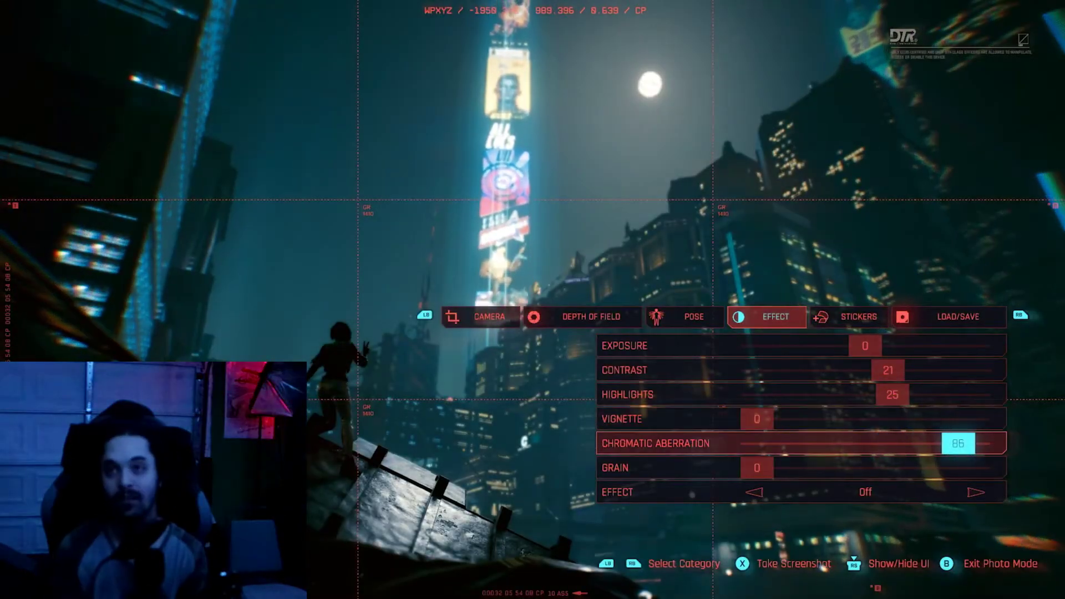
key("Down")
key("Down")
key("e")
key("Down")
key("Down")
key("Down")
key("Right")
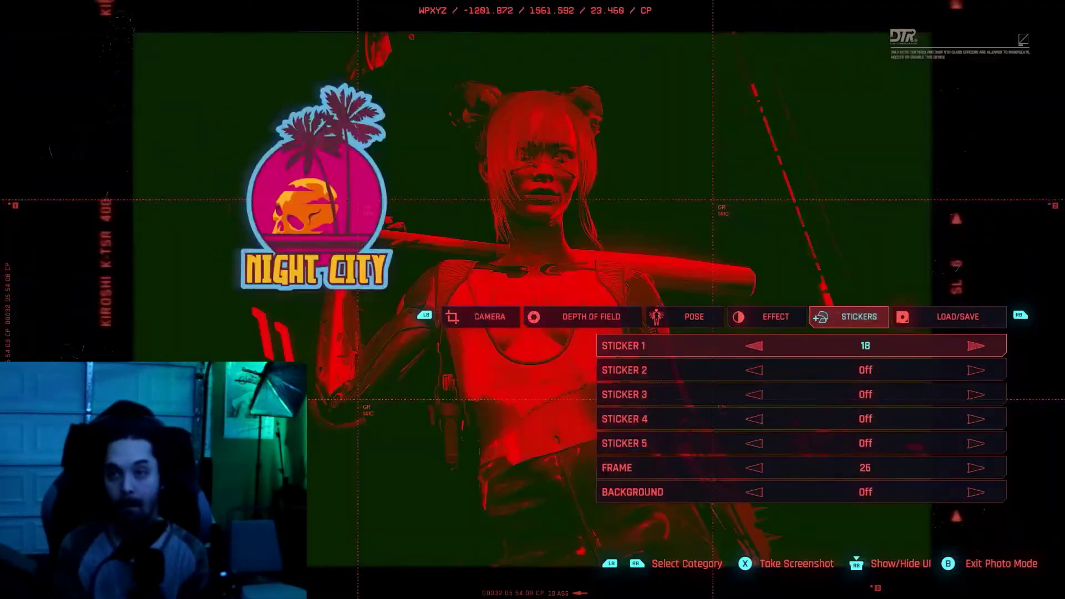
key("Right")
key("Right")
key("Right")
key("Right")
key("Right")
key("Right")
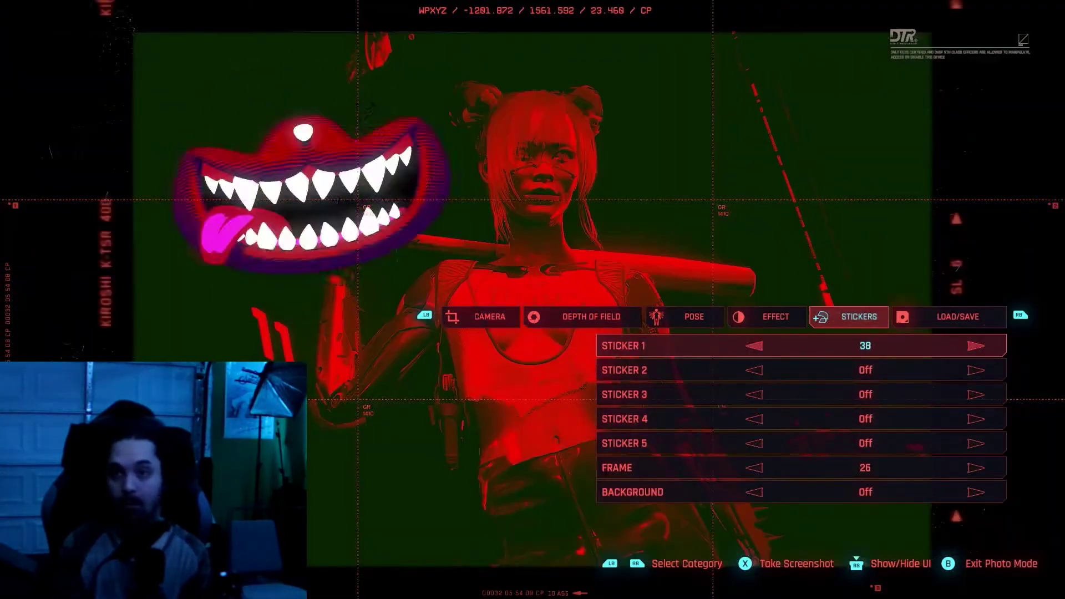
key("Right")
key("Right")
key("Right")
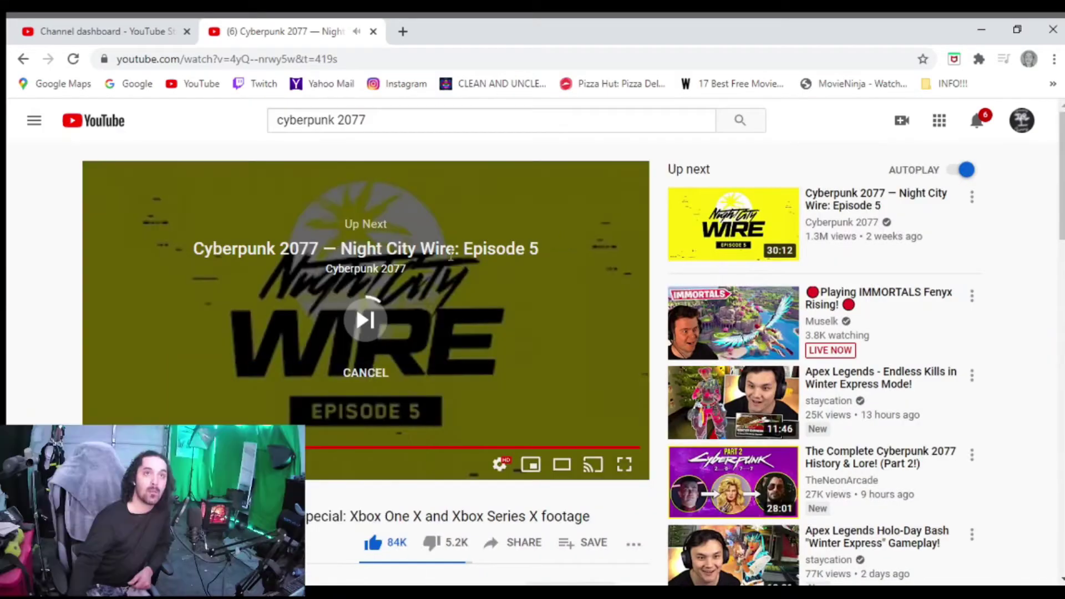
Cancel autoplay of the next Cyberpunk trailer
left_click(357, 379)
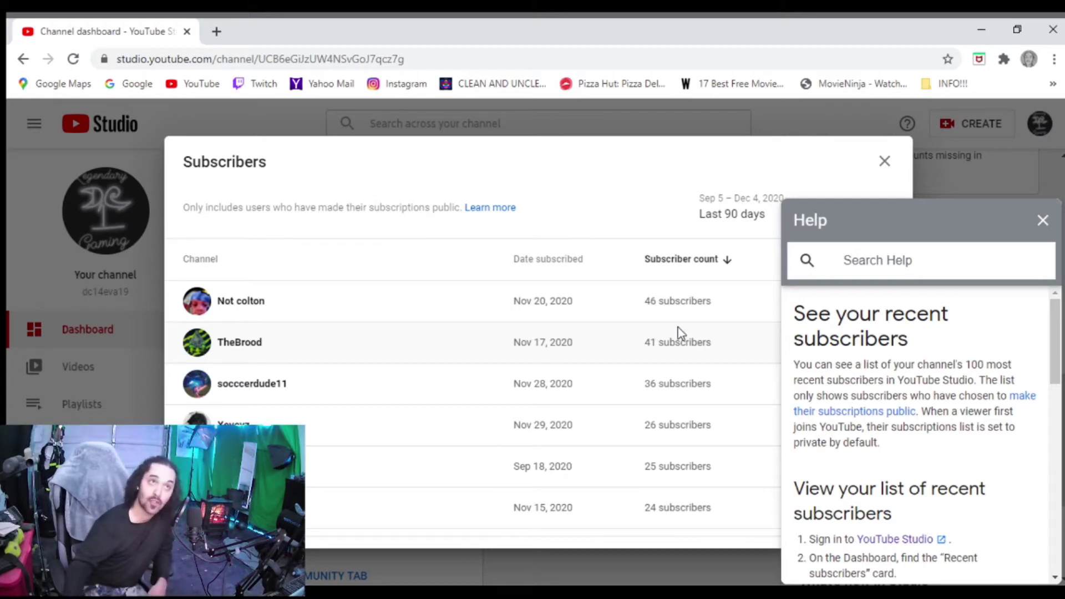
scroll(432, 414, "down", 5)
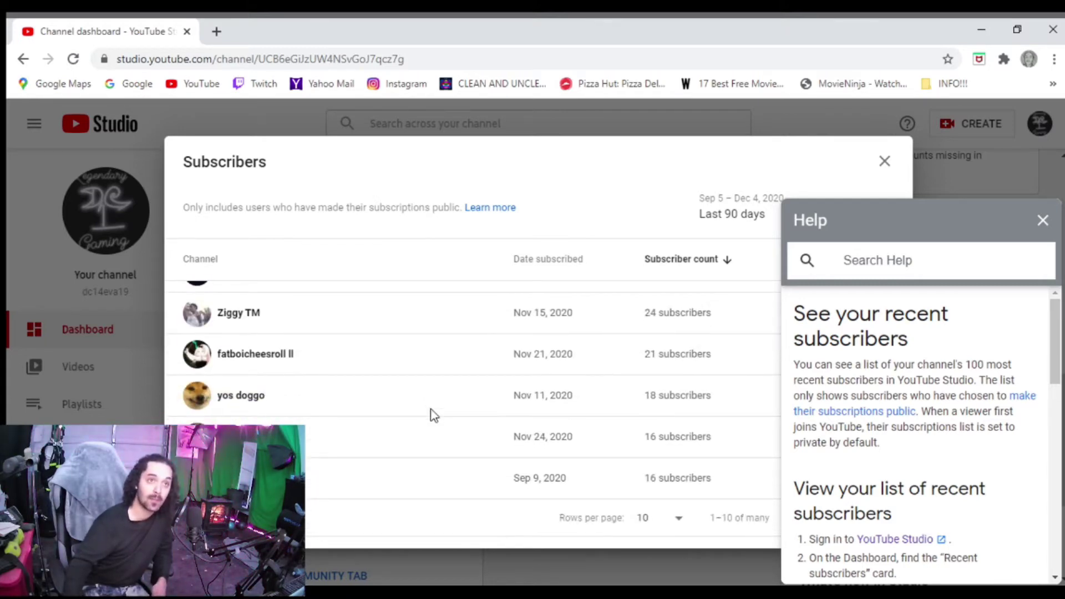
scroll(432, 414, "up", 5)
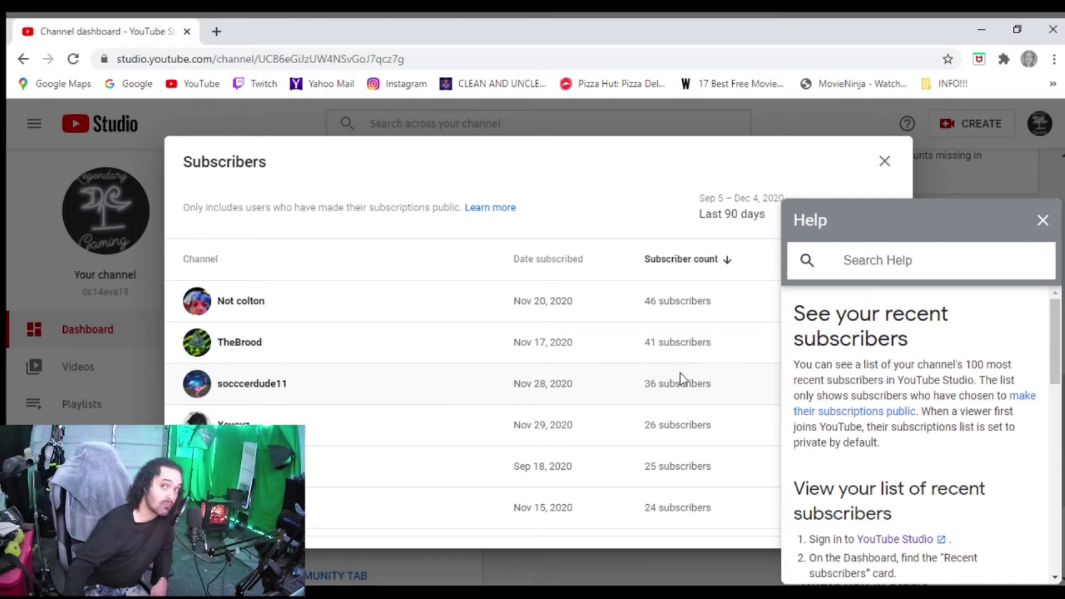
scroll(681, 378, "down", 5)
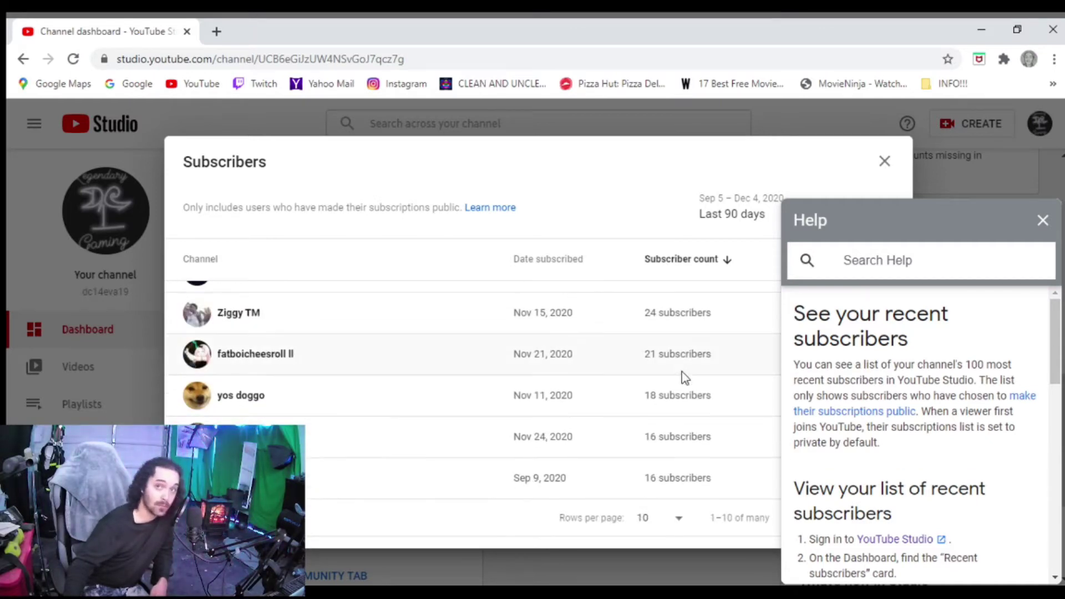
scroll(681, 379, "up", 5)
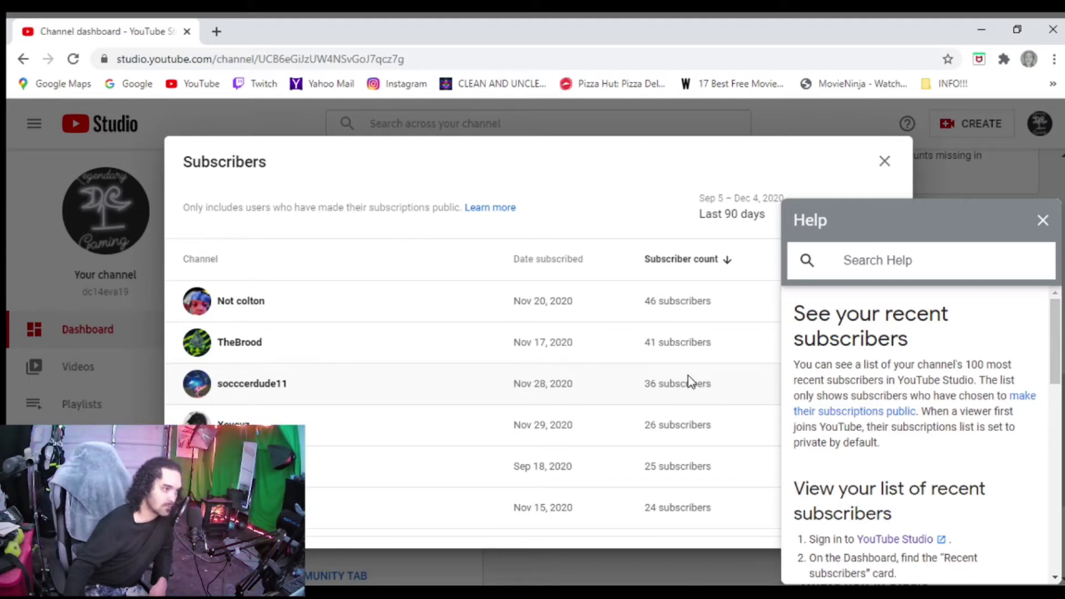
scroll(690, 380, "down", 3)
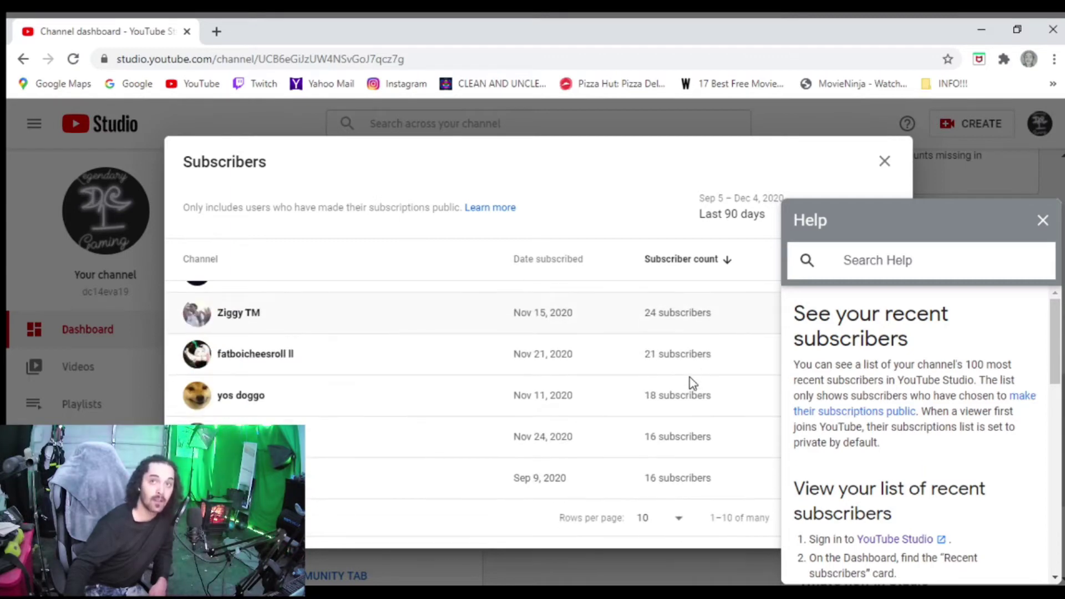
scroll(690, 380, "up", 3)
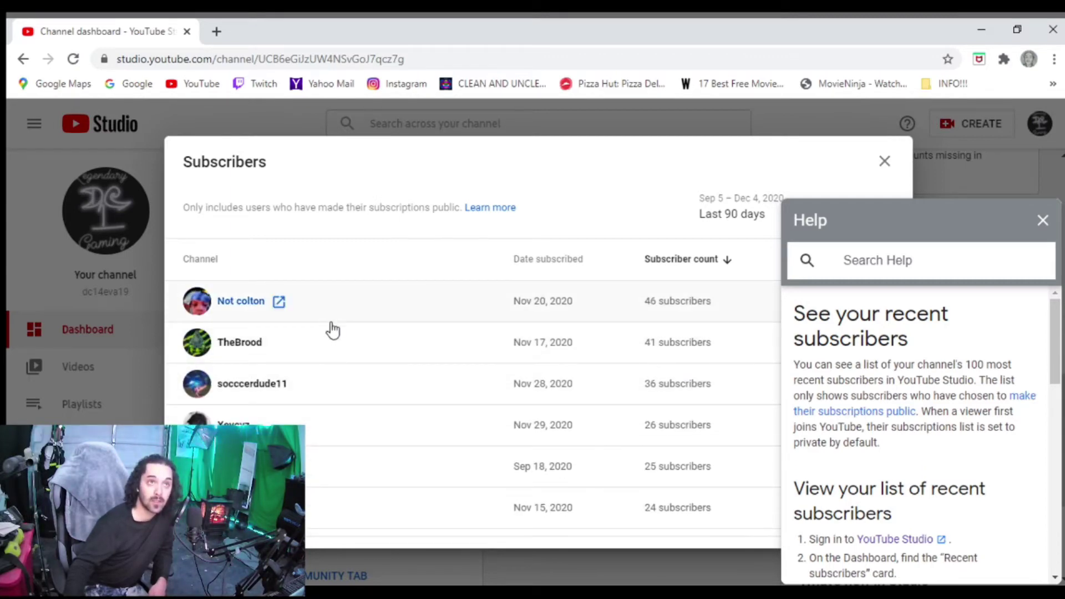
scroll(333, 398, "down", 3)
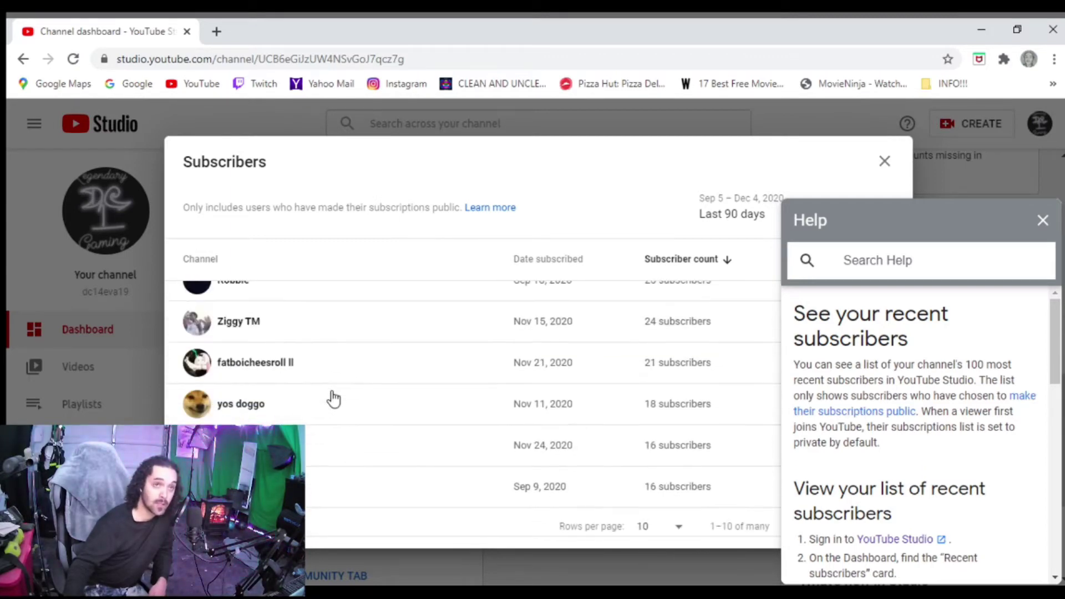
scroll(333, 398, "up", 3)
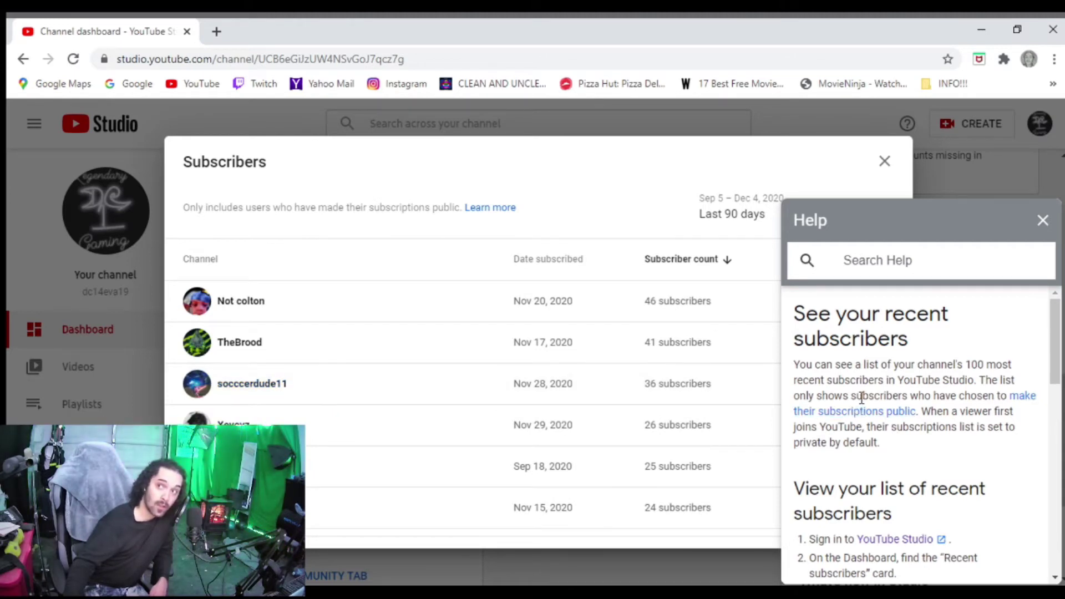
scroll(860, 397, "down", 3)
scroll(860, 397, "up", 1)
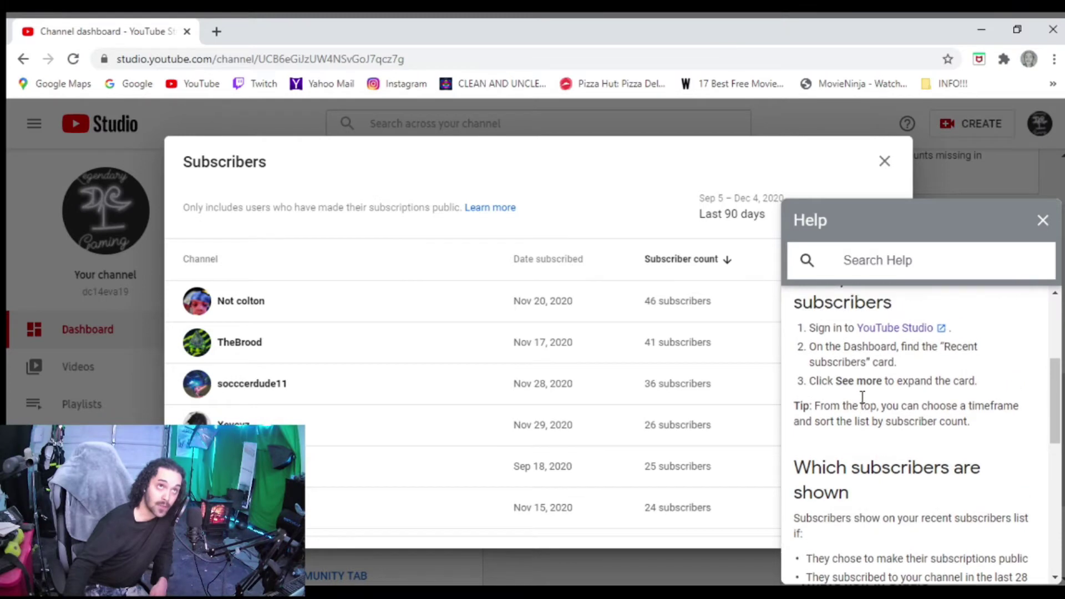
scroll(860, 397, "up", 2)
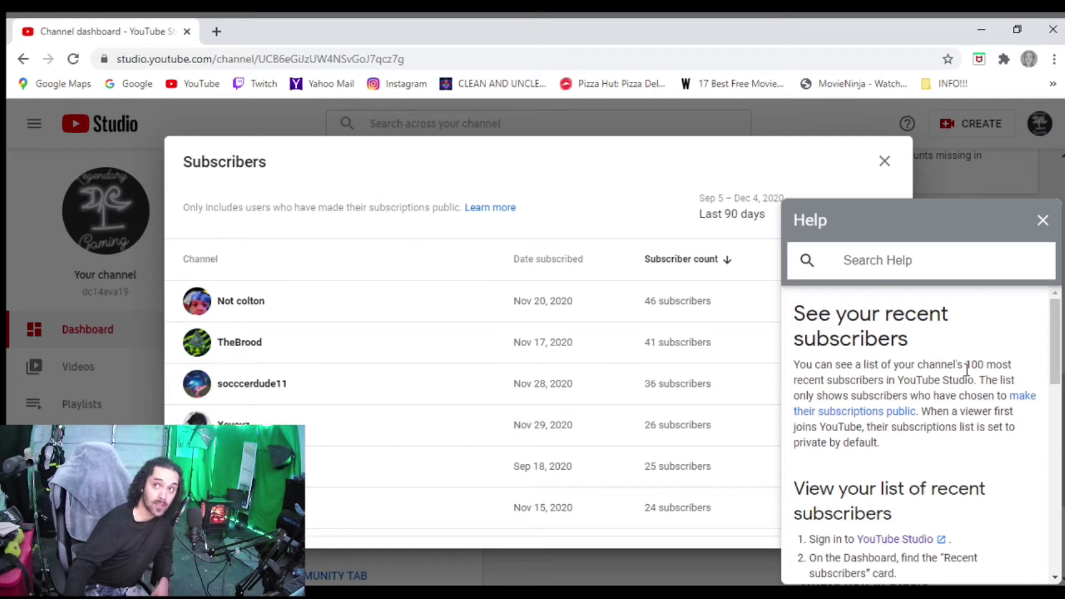
scroll(961, 449, "down", 1)
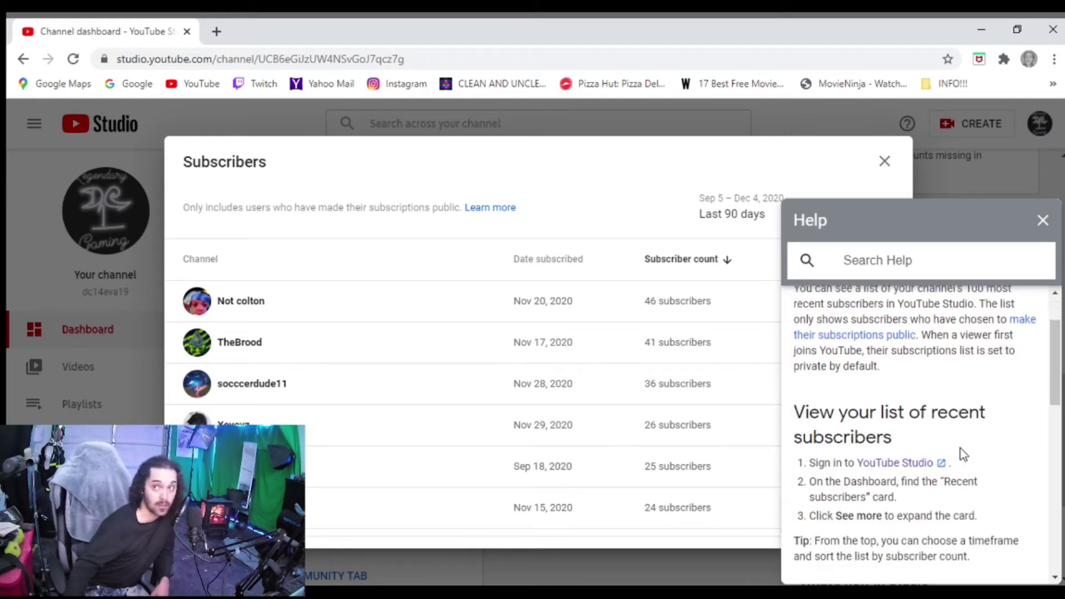
scroll(960, 448, "down", 2)
scroll(960, 448, "up", 2)
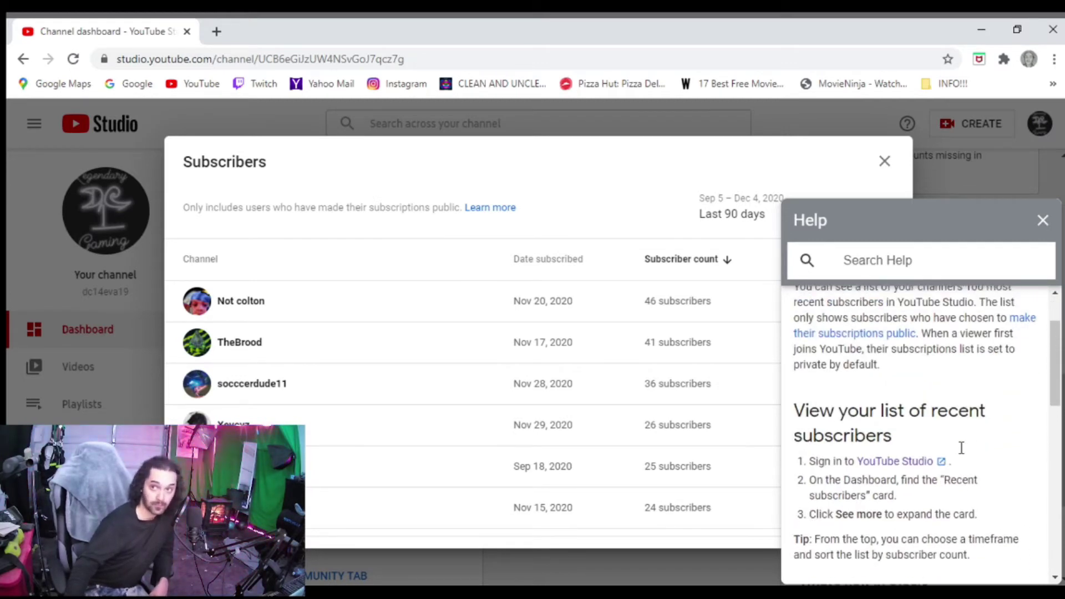
scroll(960, 449, "down", 2)
scroll(961, 449, "down", 1)
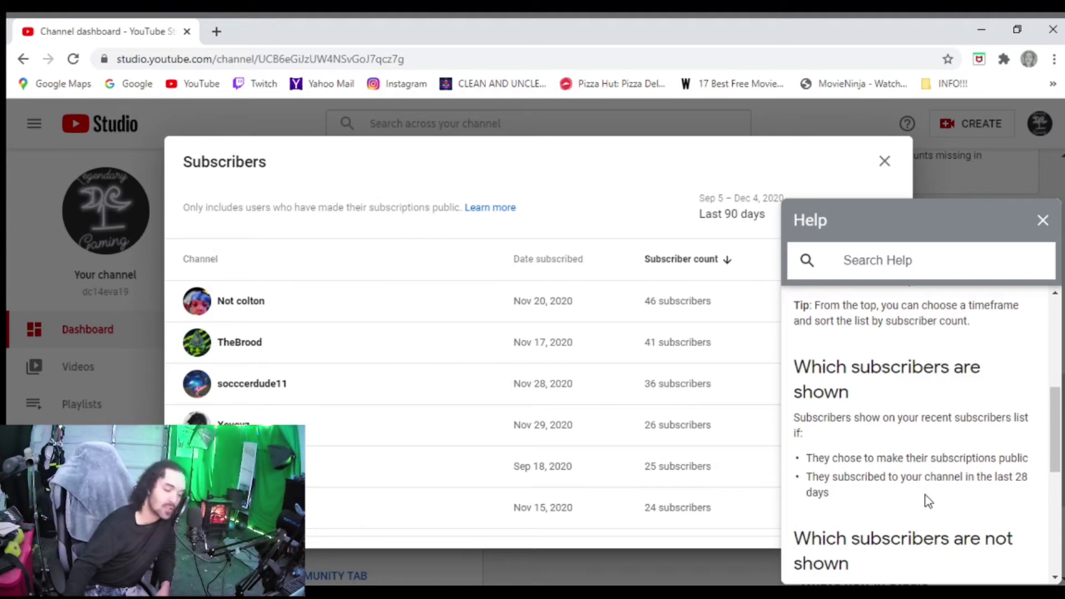
scroll(929, 499, "down", 2)
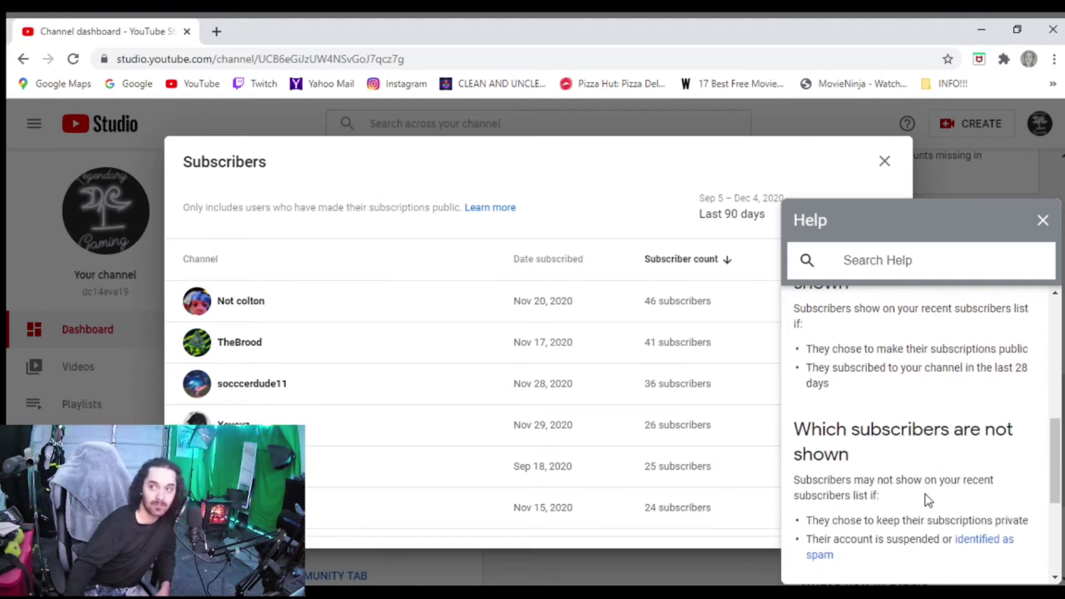
scroll(908, 499, "down", 1)
scroll(907, 491, "up", 1)
scroll(832, 416, "up", 1)
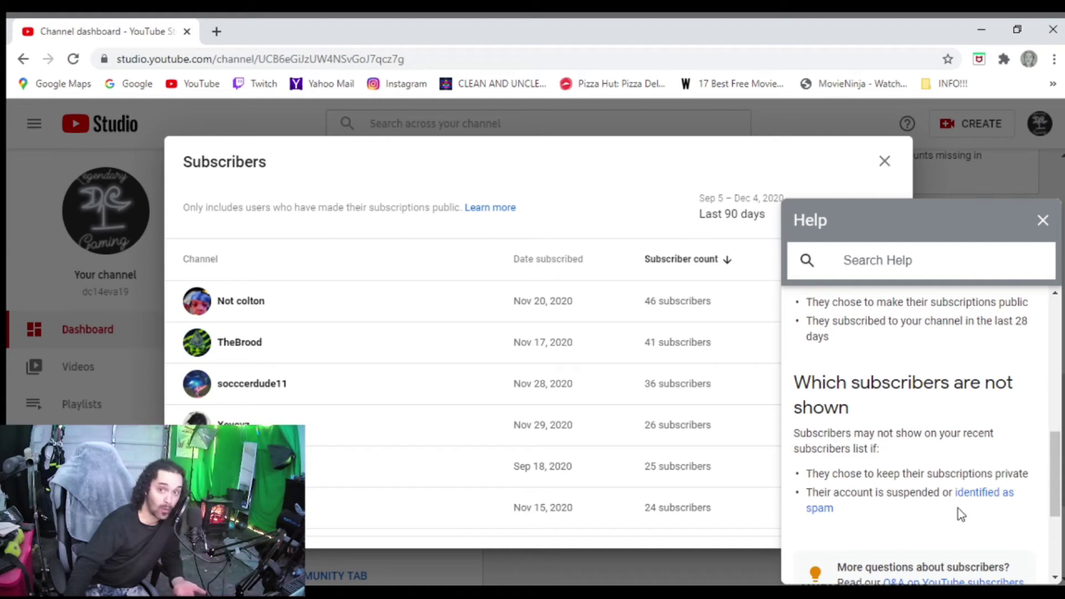
scroll(957, 508, "down", 3)
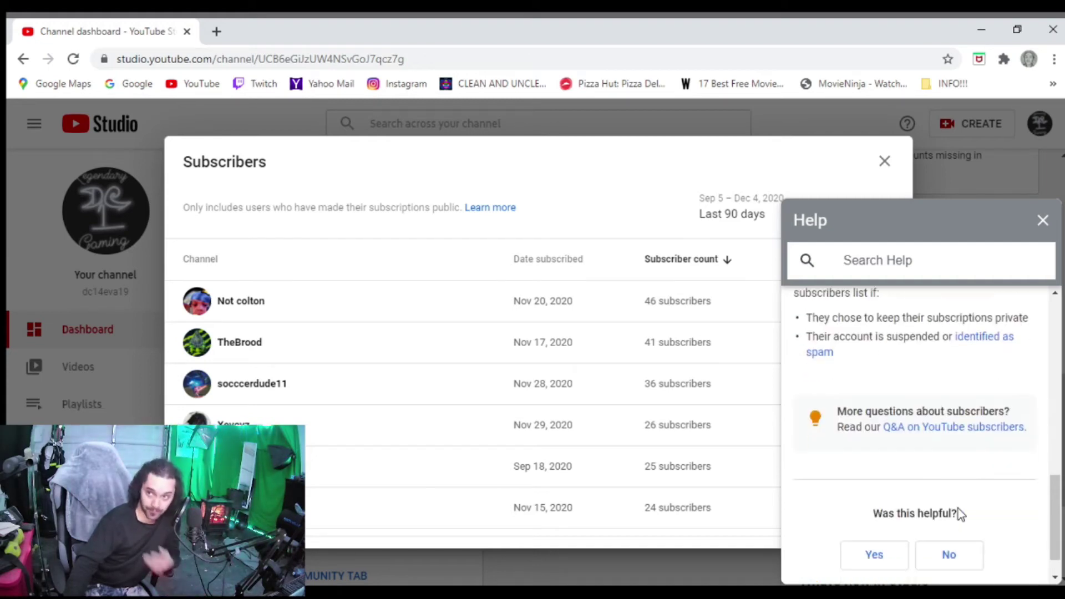
scroll(958, 509, "down", 1)
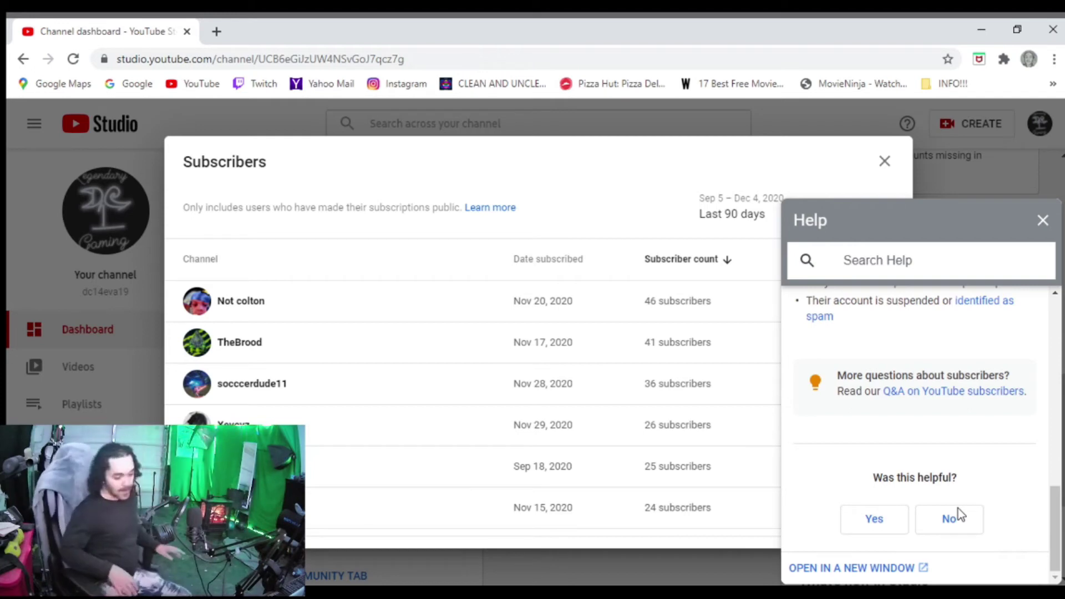
scroll(958, 508, "up", 3)
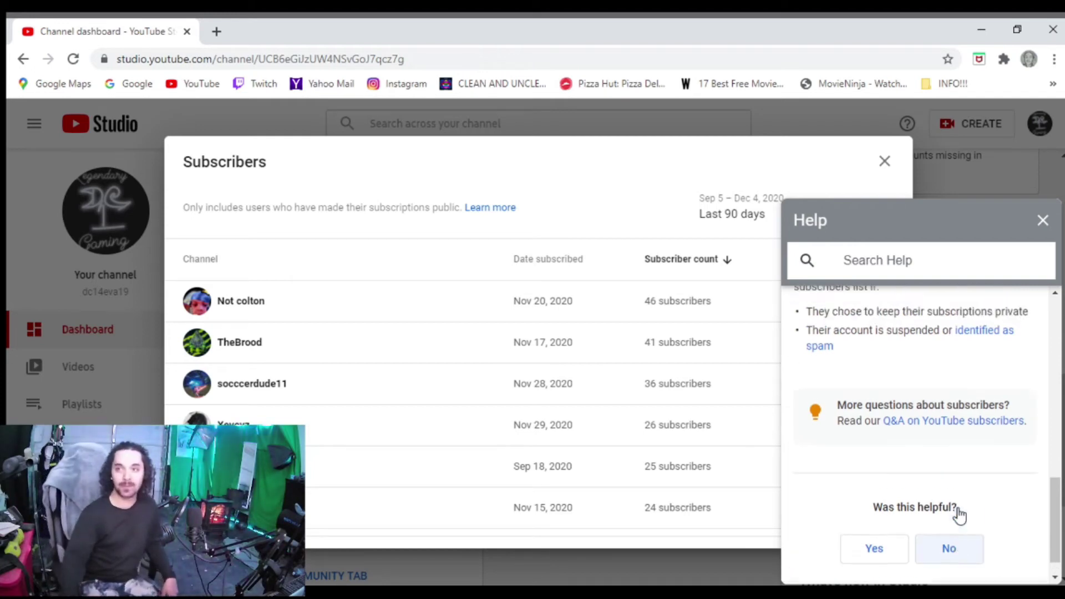
scroll(958, 508, "up", 3)
scroll(958, 508, "up", 3)
scroll(957, 508, "up", 2)
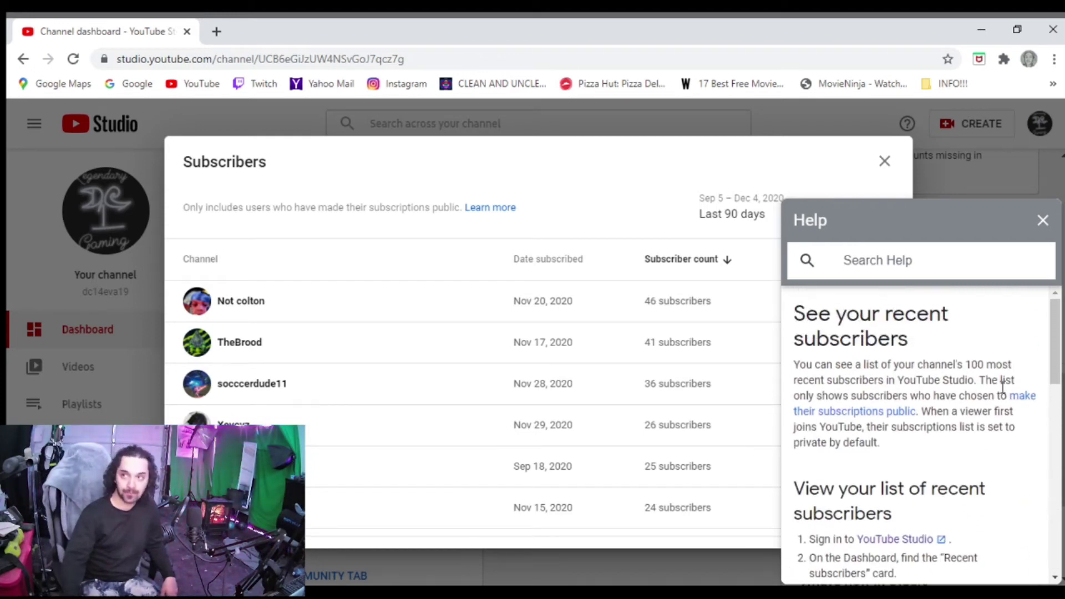
Read the article on making subscriptions public, then dismiss the Help panel
left_click(1033, 394)
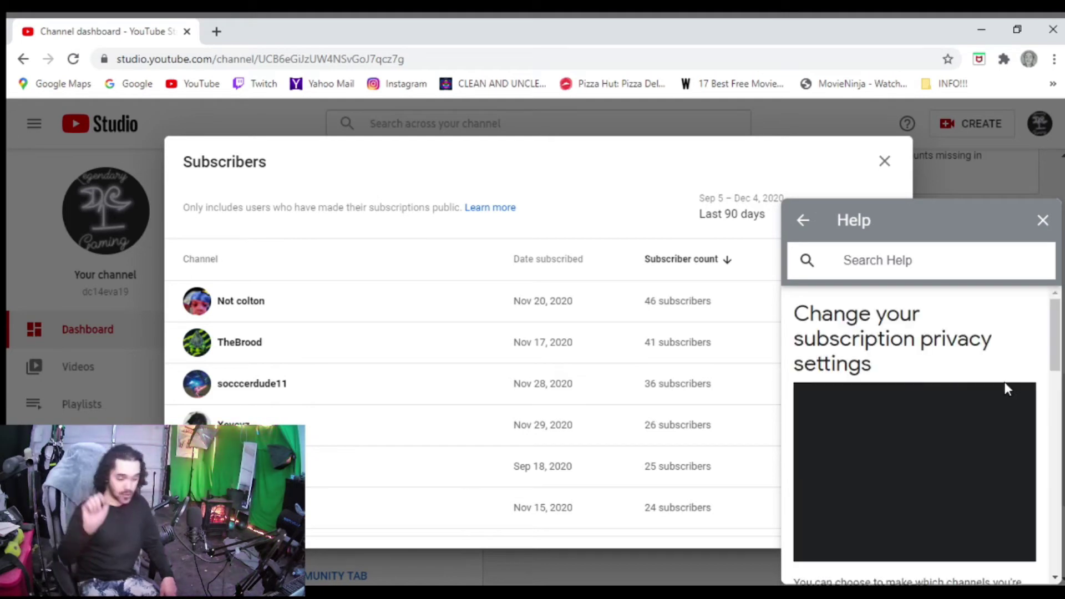
scroll(991, 377, "down", 3)
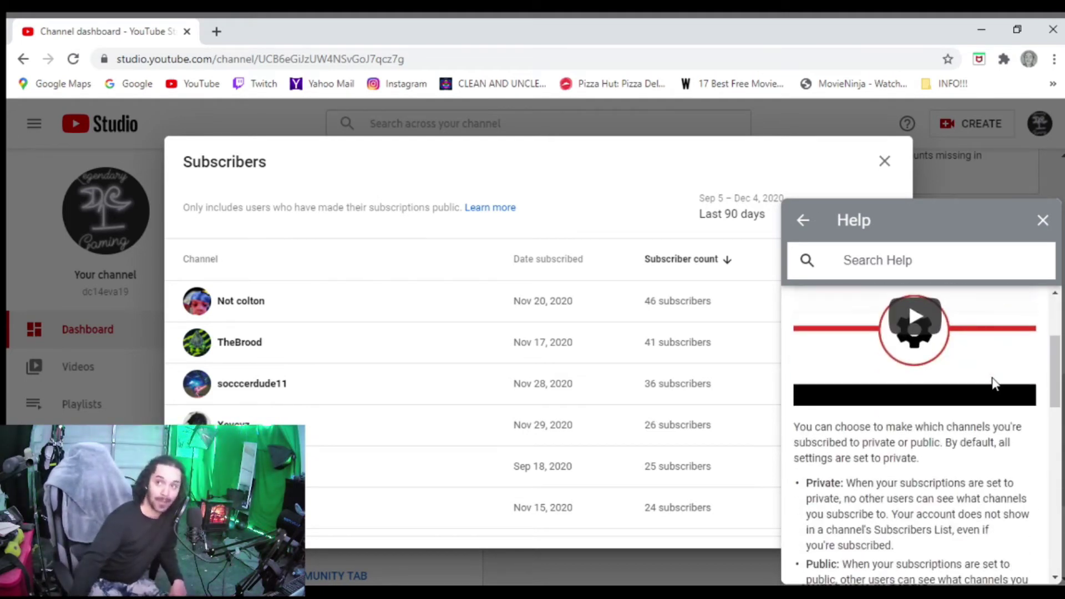
scroll(995, 385, "down", 2)
scroll(994, 385, "down", 2)
scroll(986, 378, "up", 2)
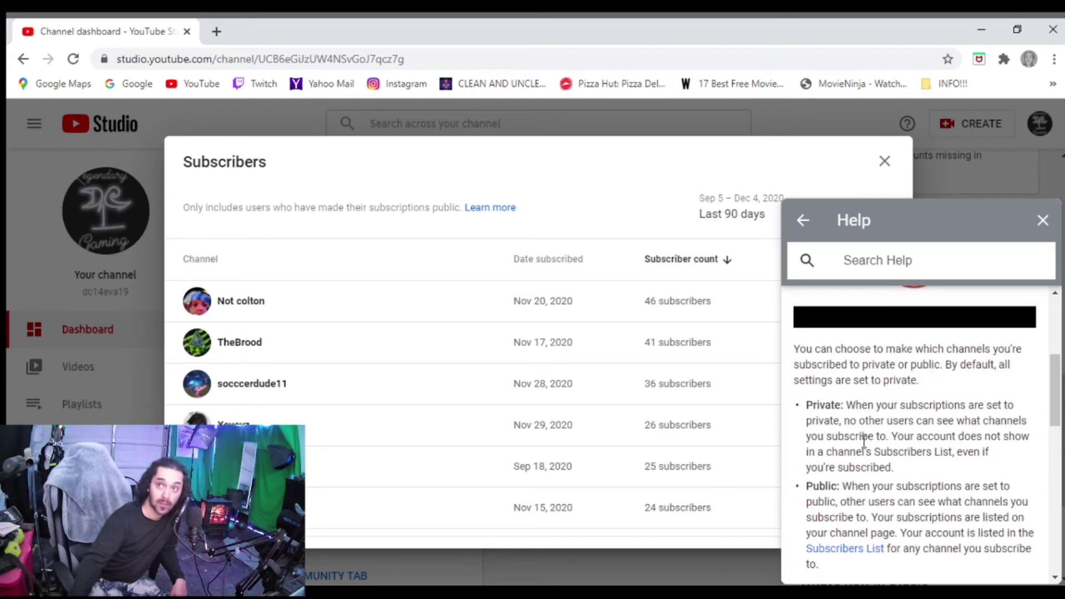
scroll(896, 442, "down", 3)
scroll(897, 442, "down", 2)
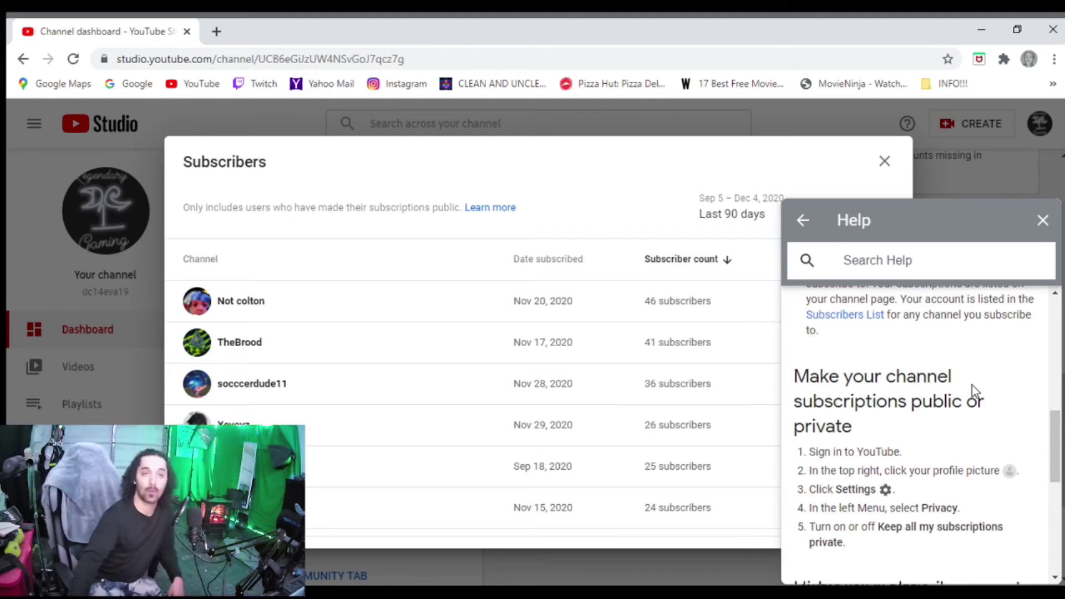
scroll(971, 385, "down", 3)
scroll(971, 385, "down", 2)
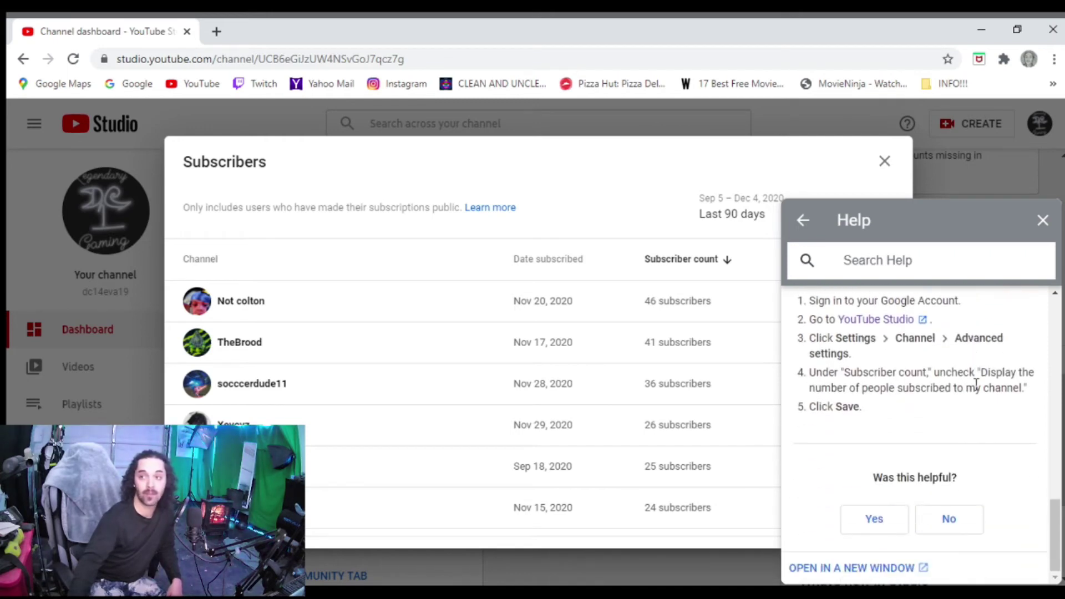
scroll(972, 385, "up", 4)
scroll(975, 384, "up", 5)
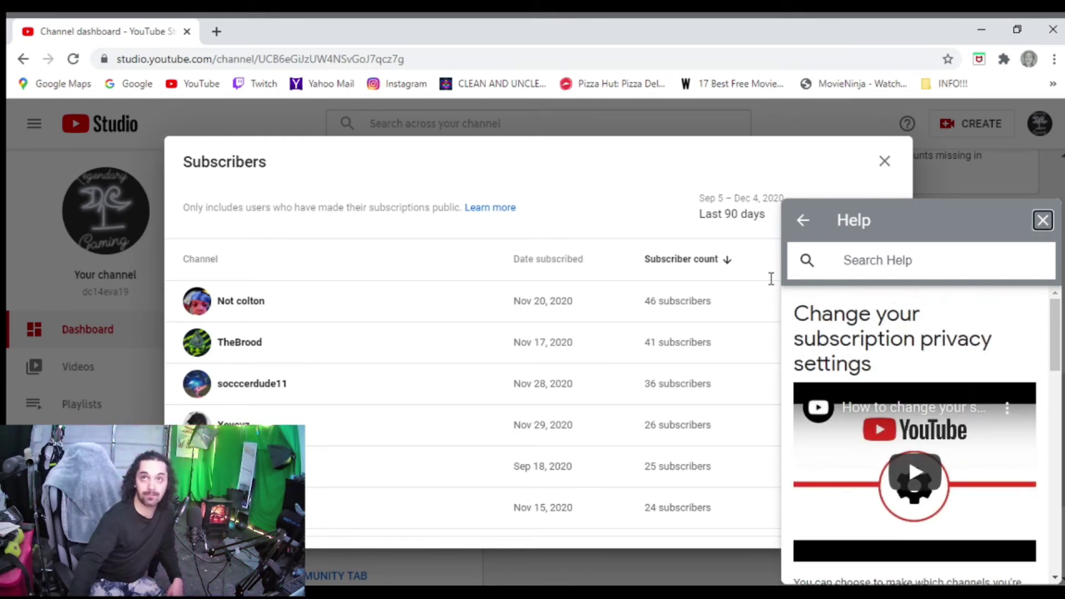
left_click(1042, 221)
scroll(638, 365, "down", 2)
scroll(638, 365, "down", 3)
scroll(638, 364, "up", 3)
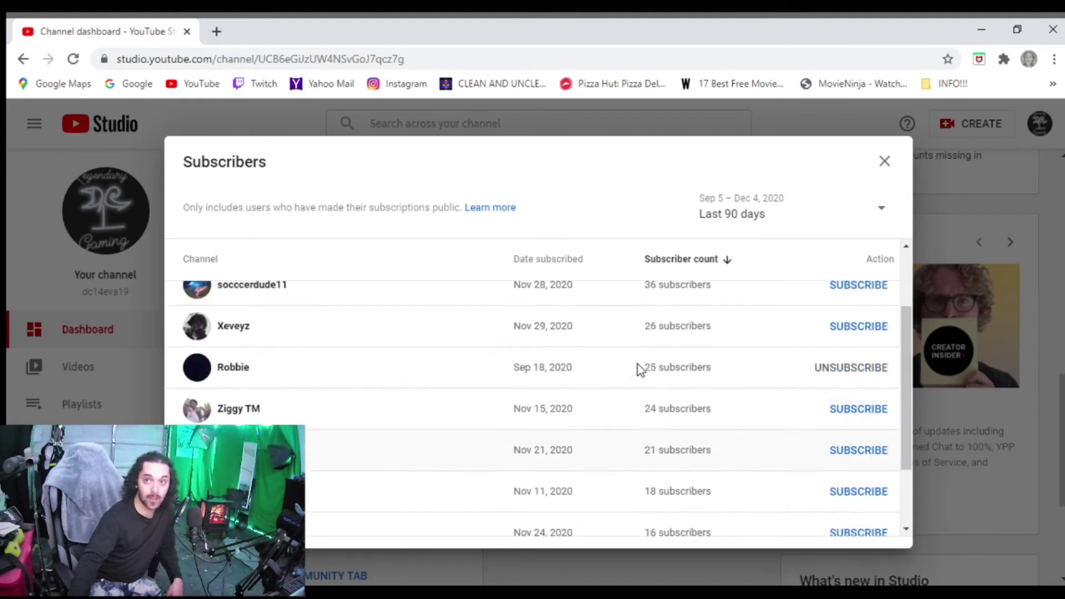
scroll(637, 363, "up", 2)
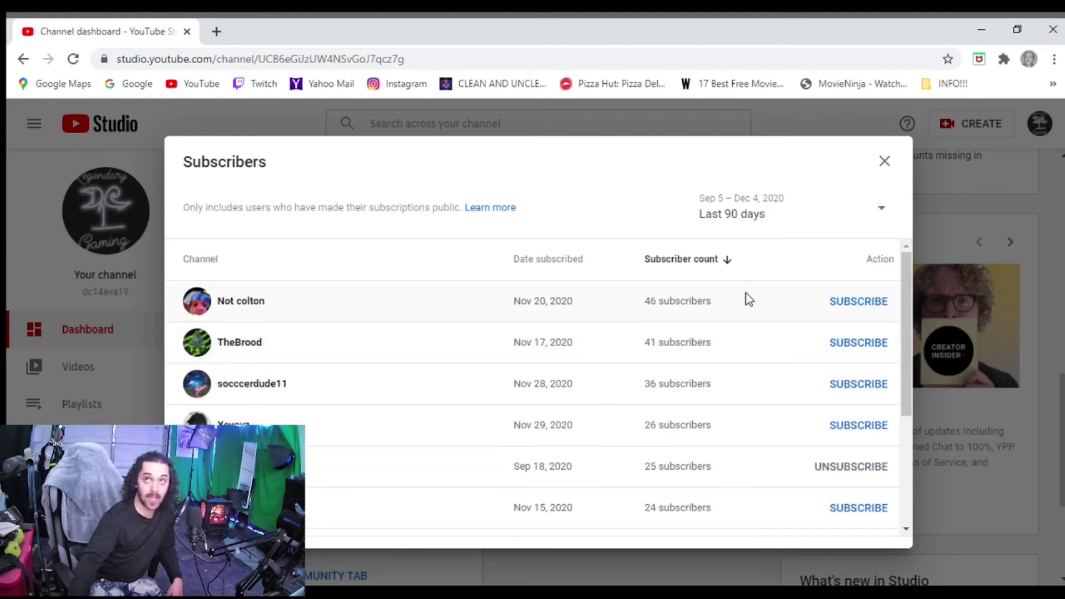
scroll(747, 298, "down", 5)
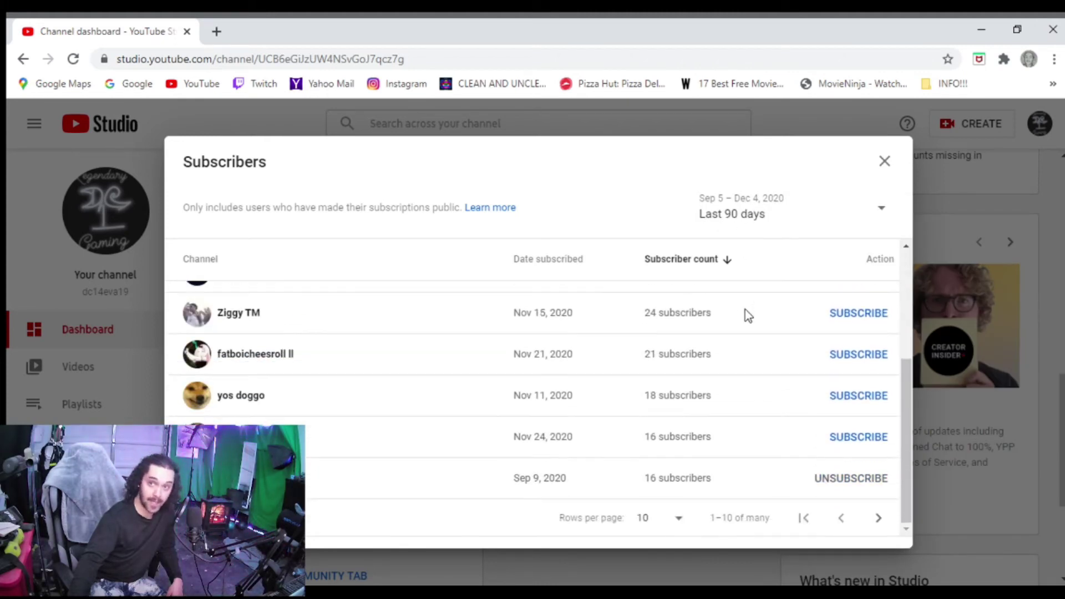
left_click(878, 518)
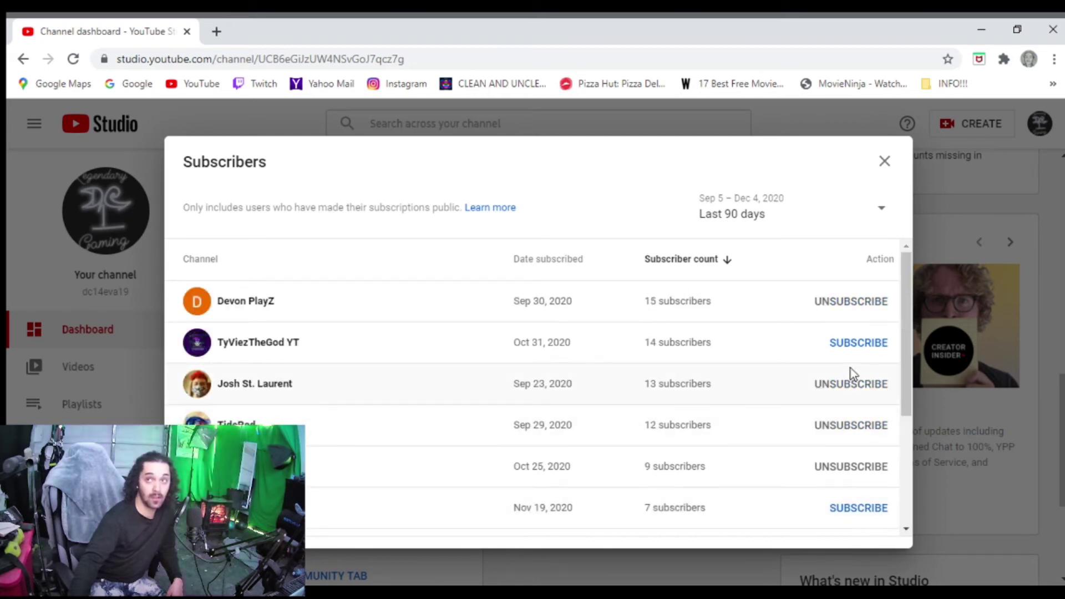
scroll(685, 314, "down", 5)
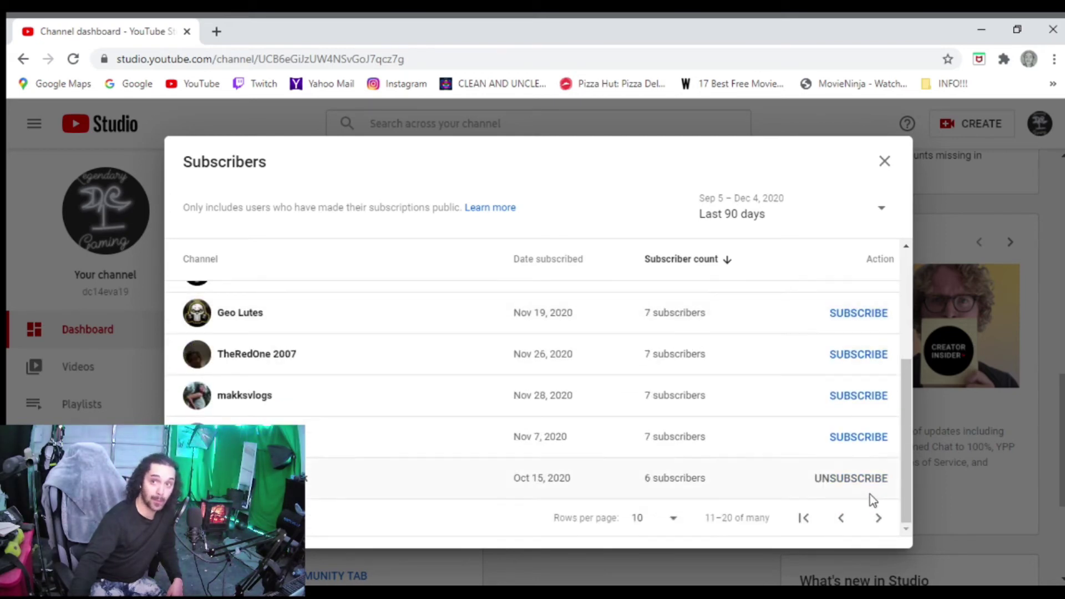
left_click(841, 518)
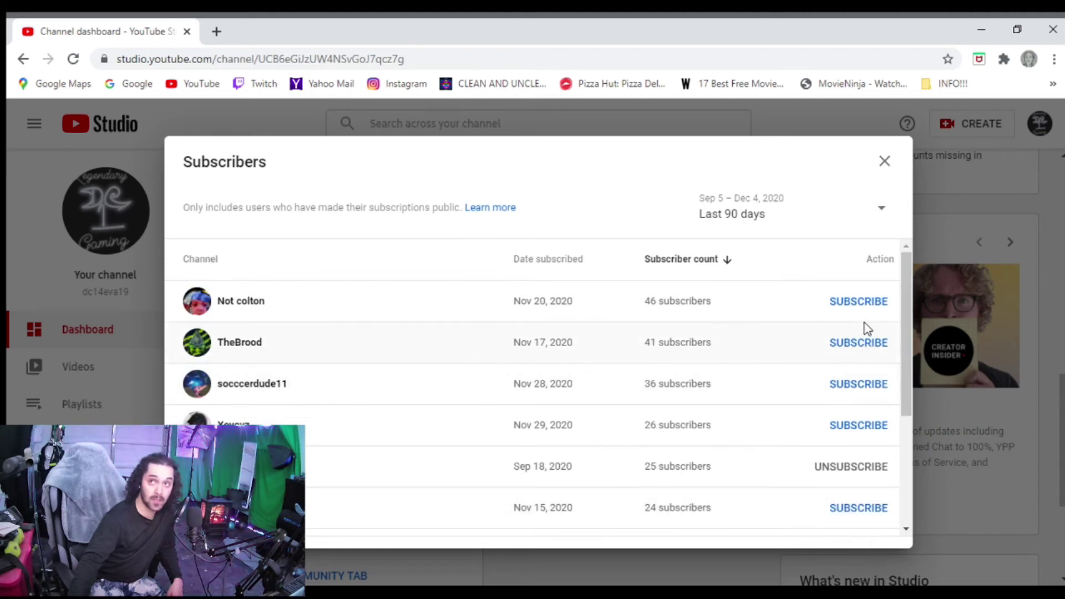
left_click(857, 301)
left_click(858, 342)
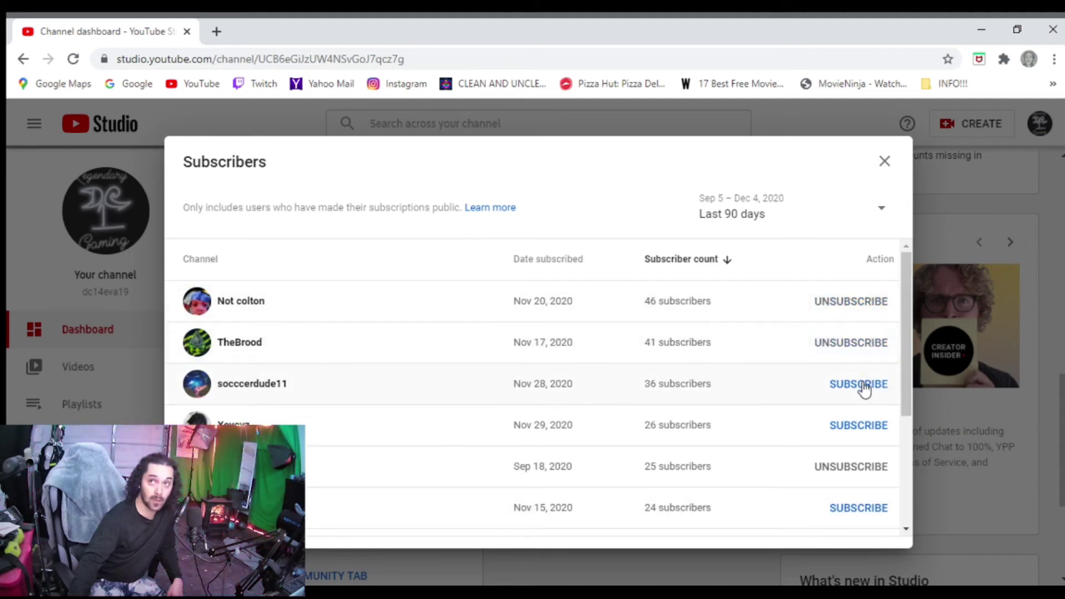
left_click(857, 384)
left_click(857, 424)
left_click(859, 507)
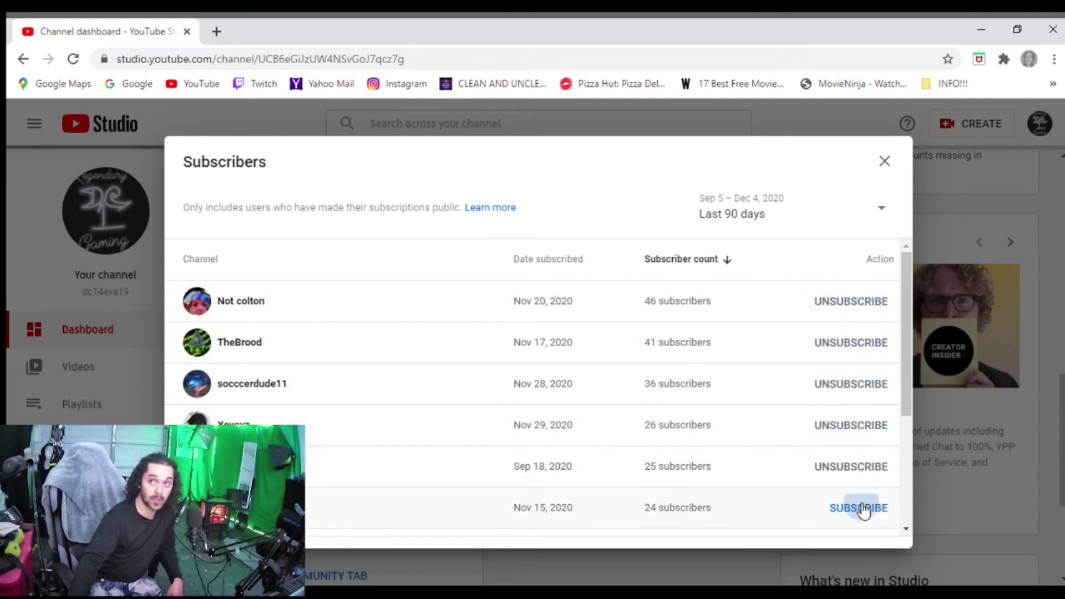
scroll(859, 466, "down", 3)
left_click(858, 396)
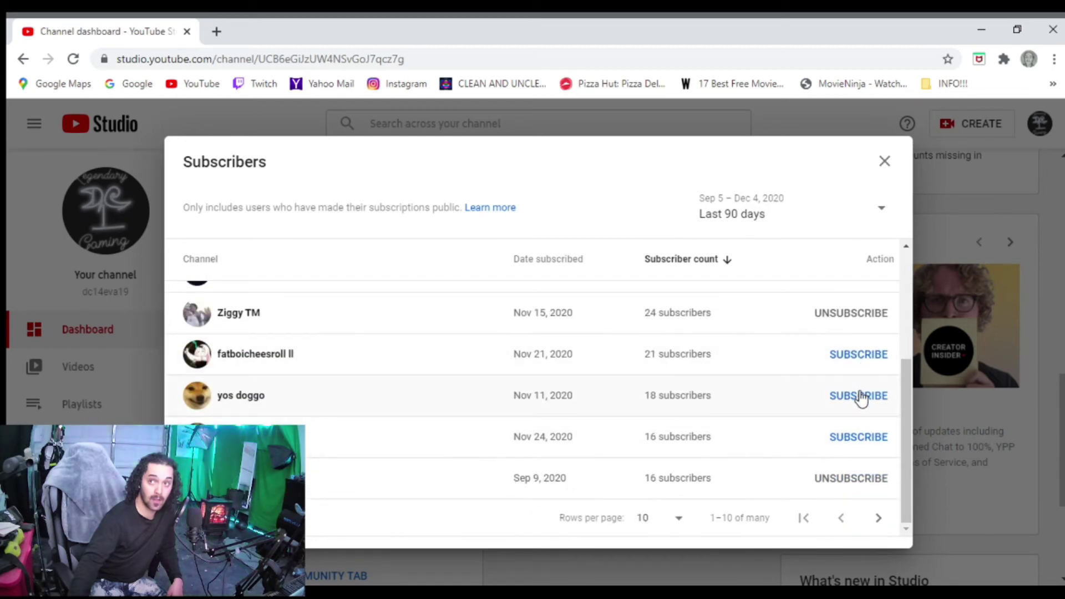
left_click(858, 354)
left_click(858, 436)
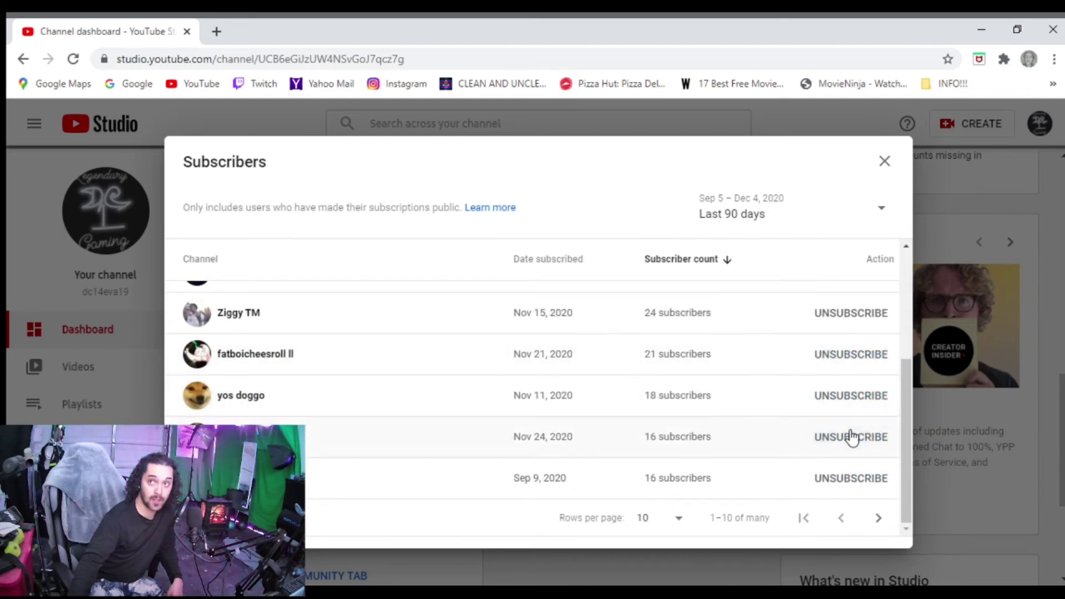
left_click(878, 518)
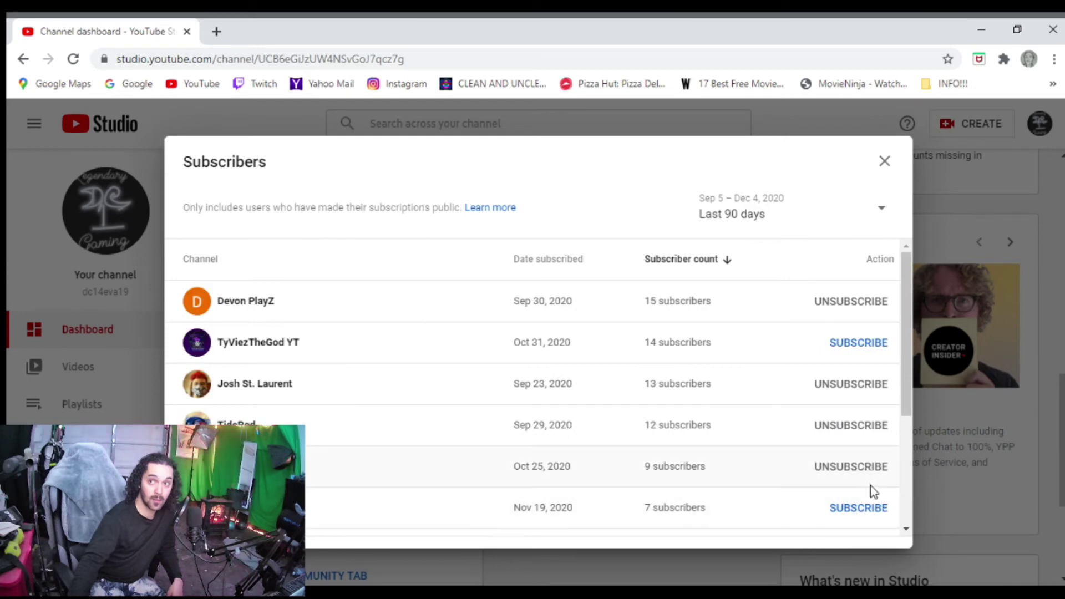
left_click(858, 507)
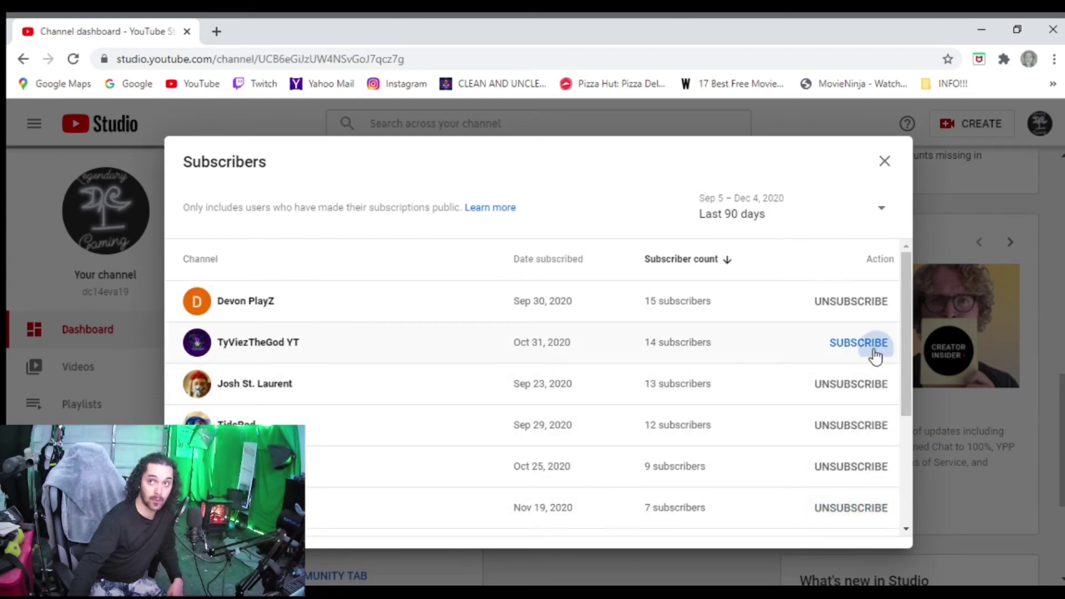
left_click(857, 343)
scroll(878, 358, "down", 3)
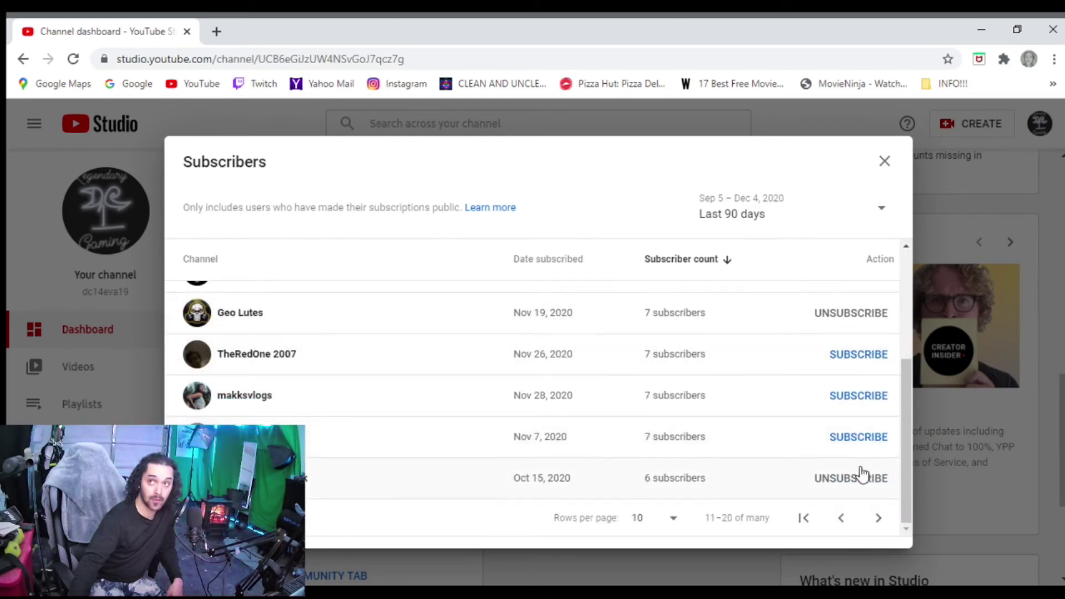
left_click(858, 436)
left_click(858, 394)
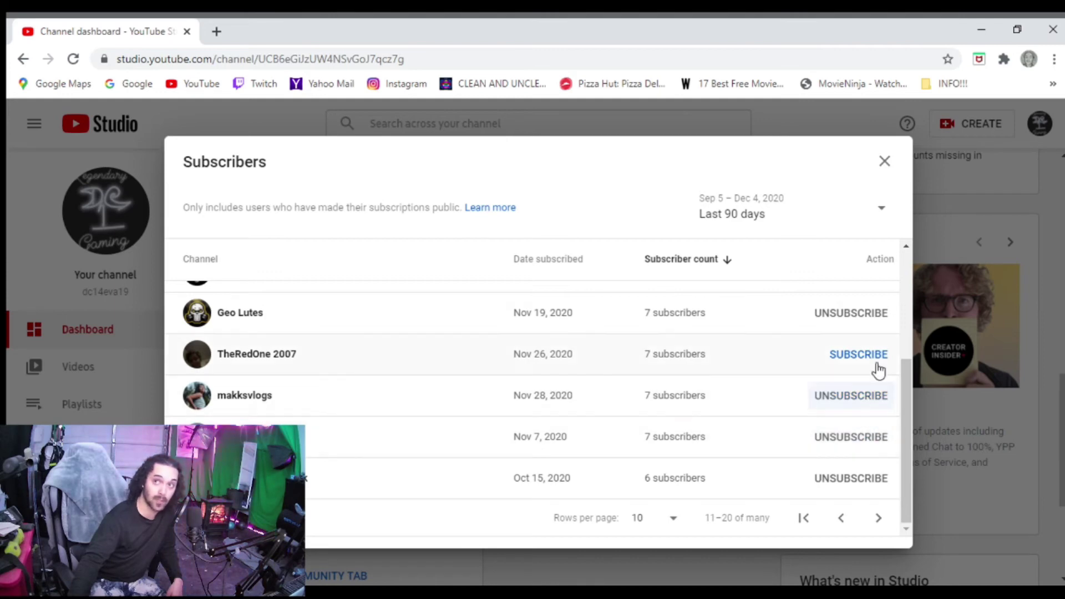
left_click(858, 354)
scroll(815, 404, "up", 3)
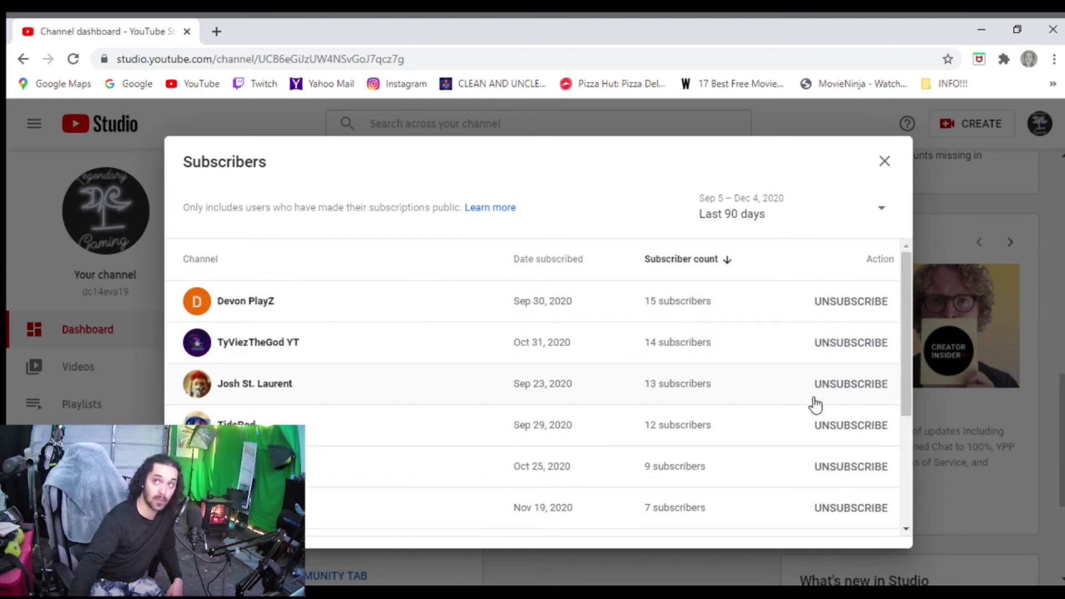
scroll(815, 403, "down", 3)
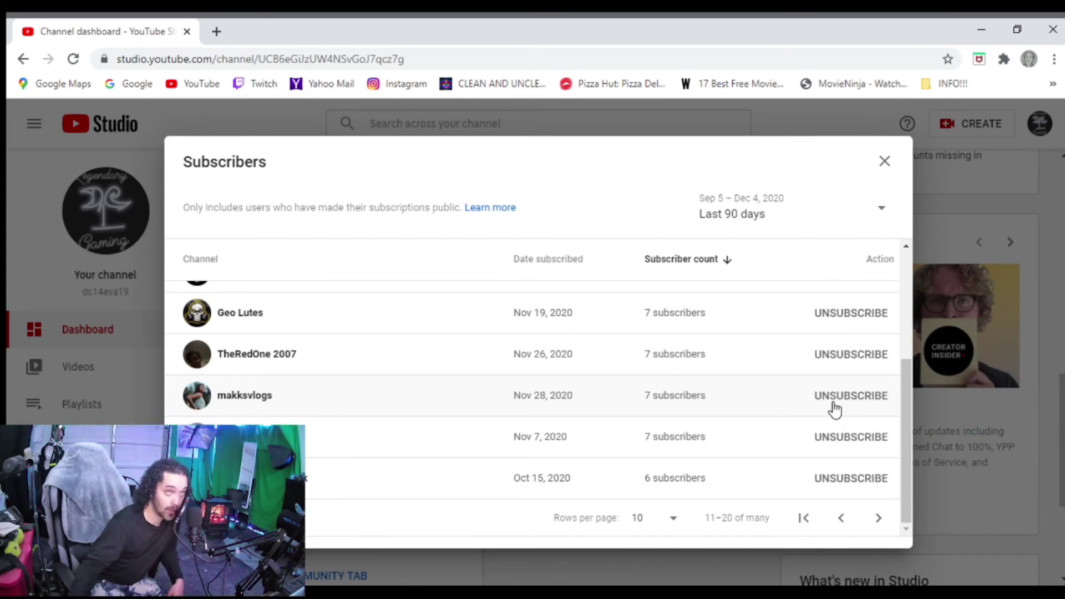
left_click(883, 161)
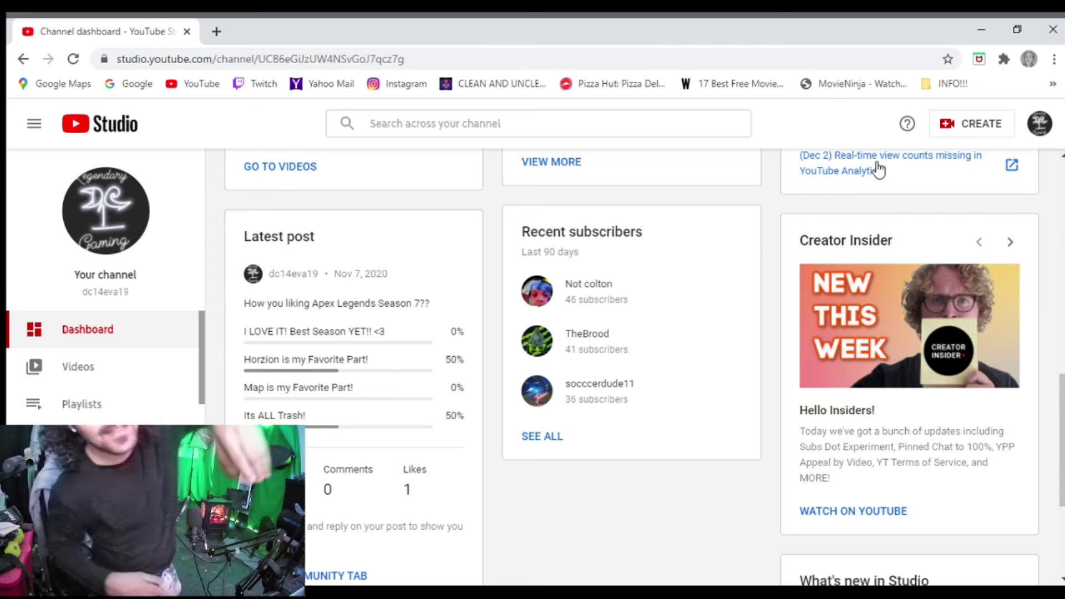
scroll(636, 319, "up", 5)
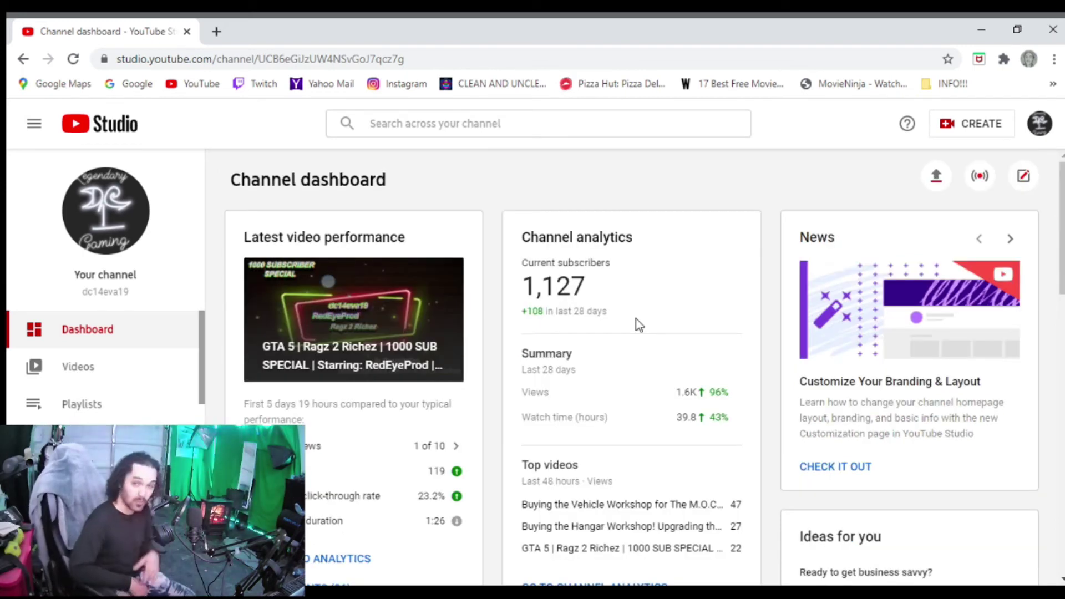